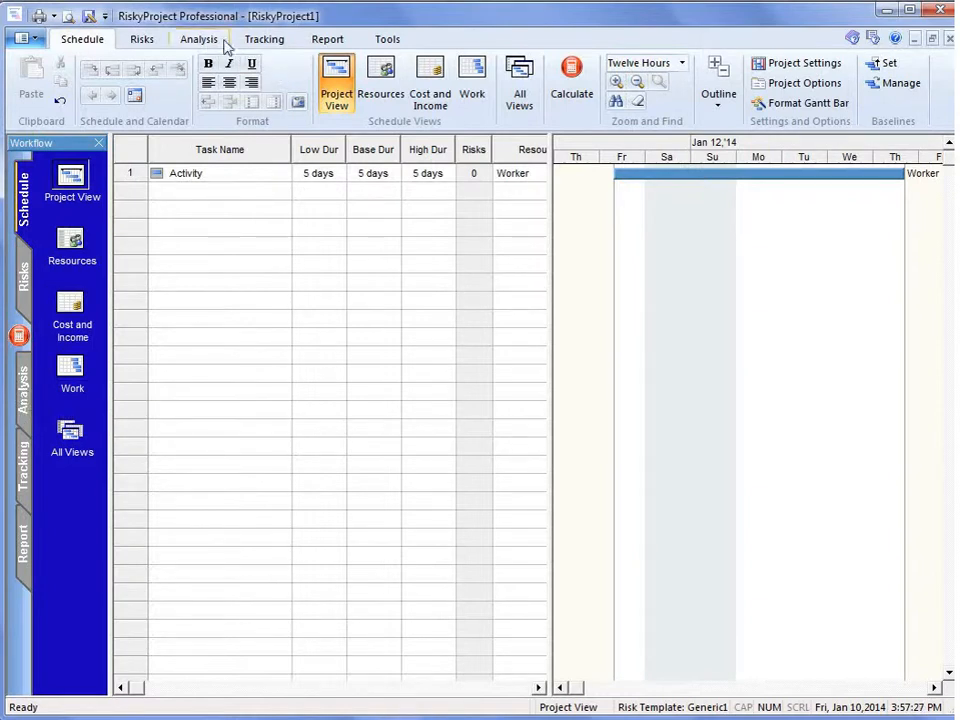
# - Examine the project summary for the single-activity schedule
pyautogui.click(197, 42)
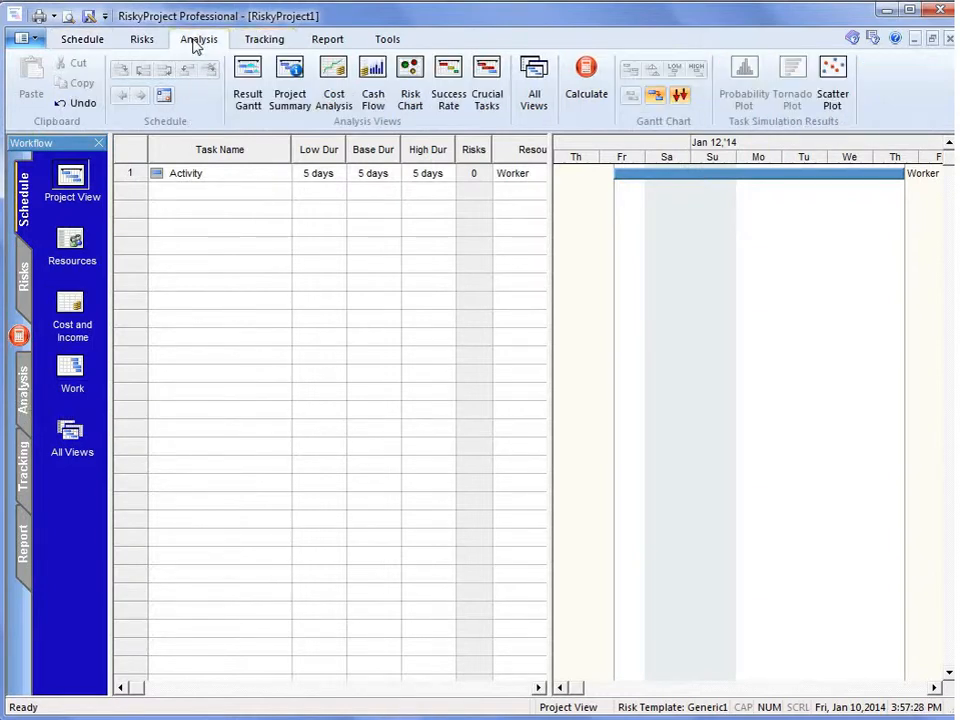
pyautogui.click(292, 80)
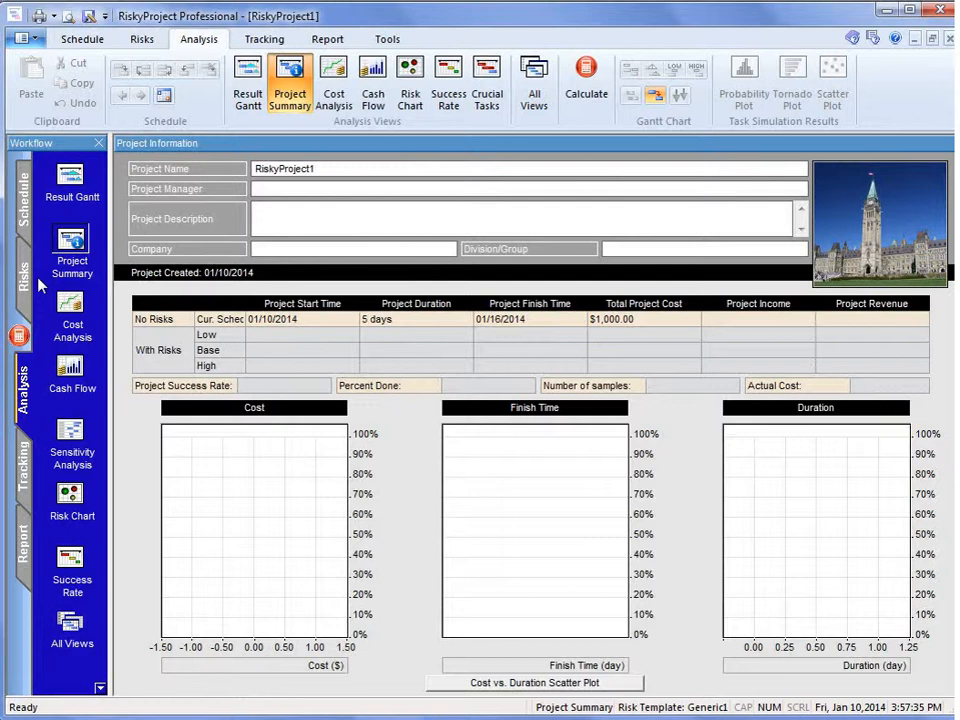
# - Open the enlarged local risk list of the Worker resource
pyautogui.click(22, 200)
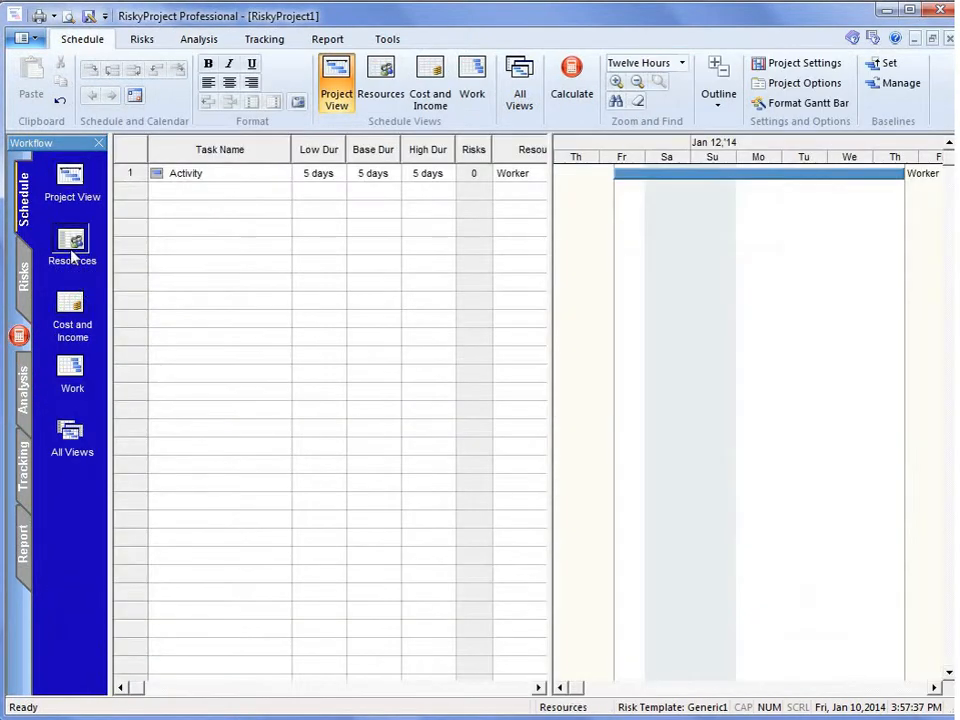
pyautogui.click(74, 244)
pyautogui.rightClick(133, 178)
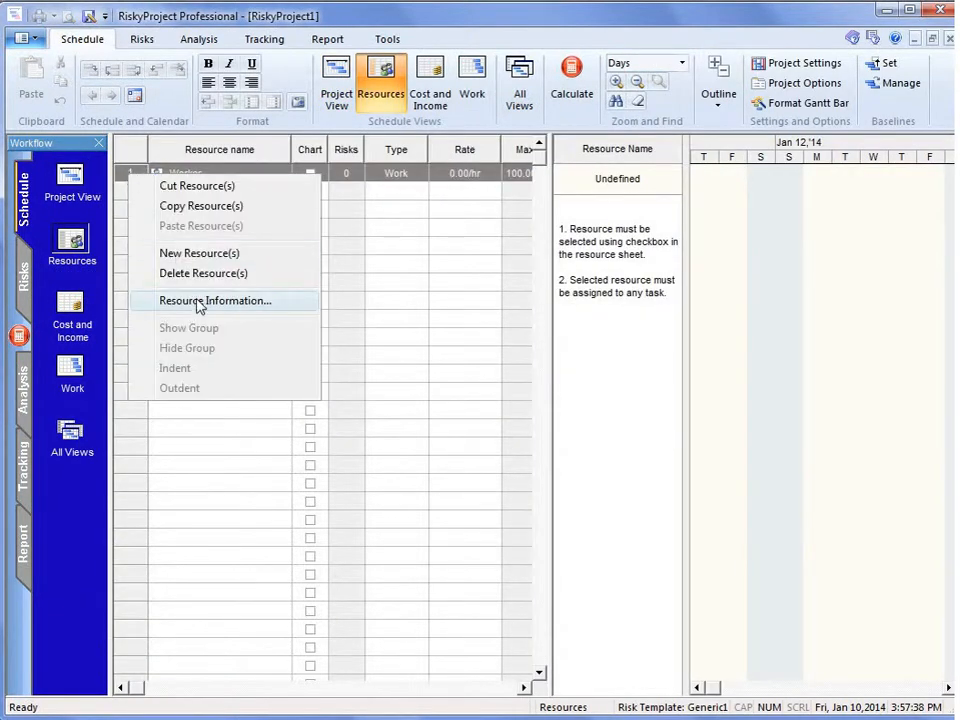
pyautogui.click(197, 300)
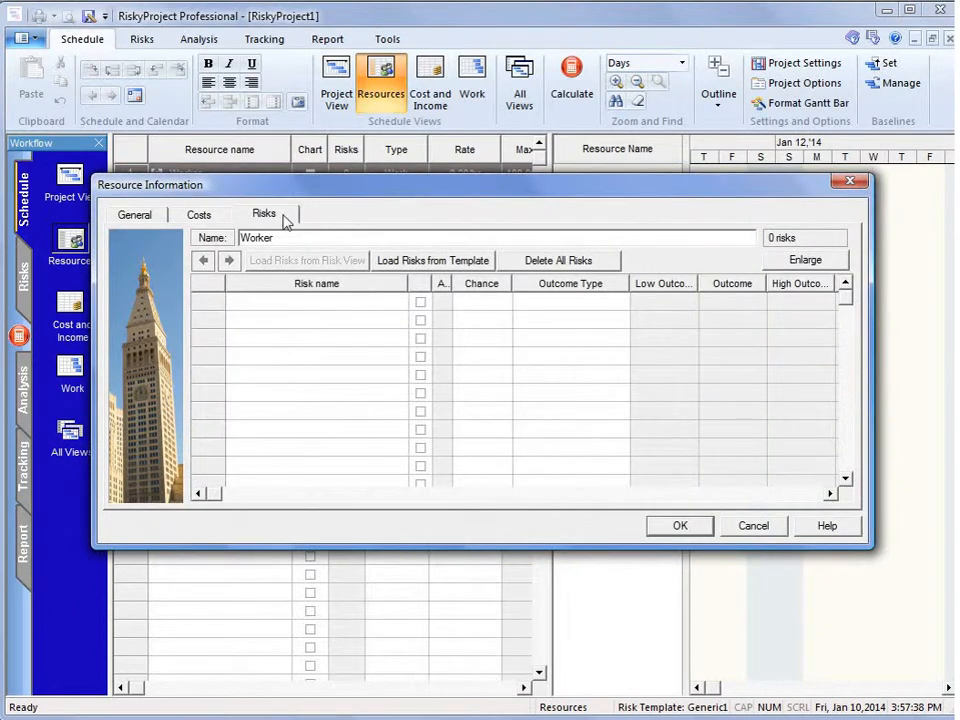
pyautogui.click(805, 260)
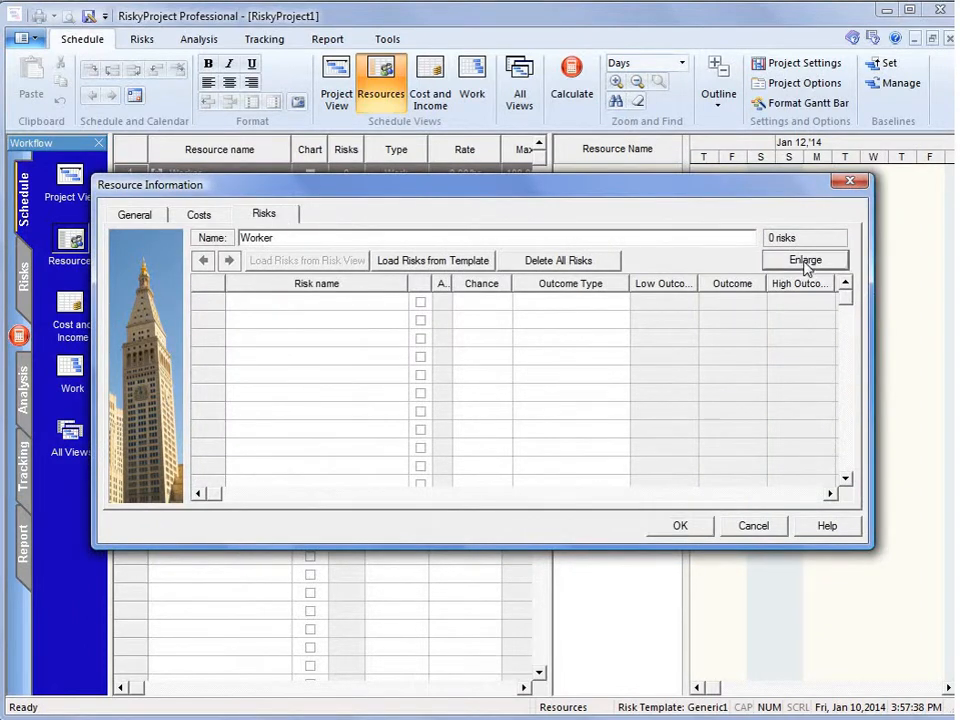
# - Add a risk named Resource Risk time with a 50% chance to the Worker resource and accept it
pyautogui.click(349, 213)
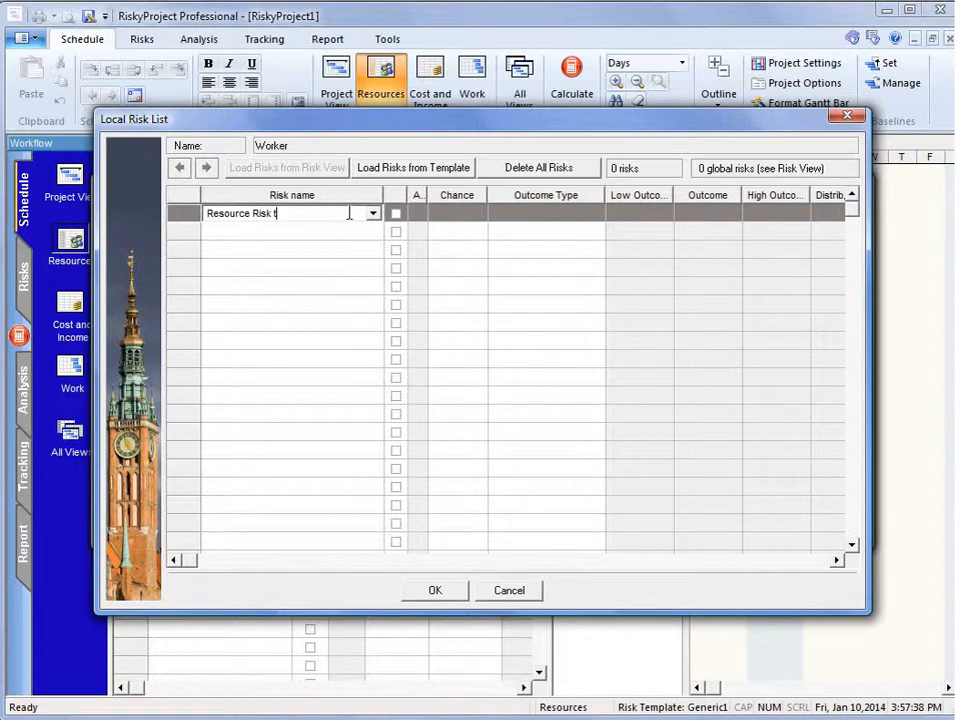
pyautogui.click(480, 212)
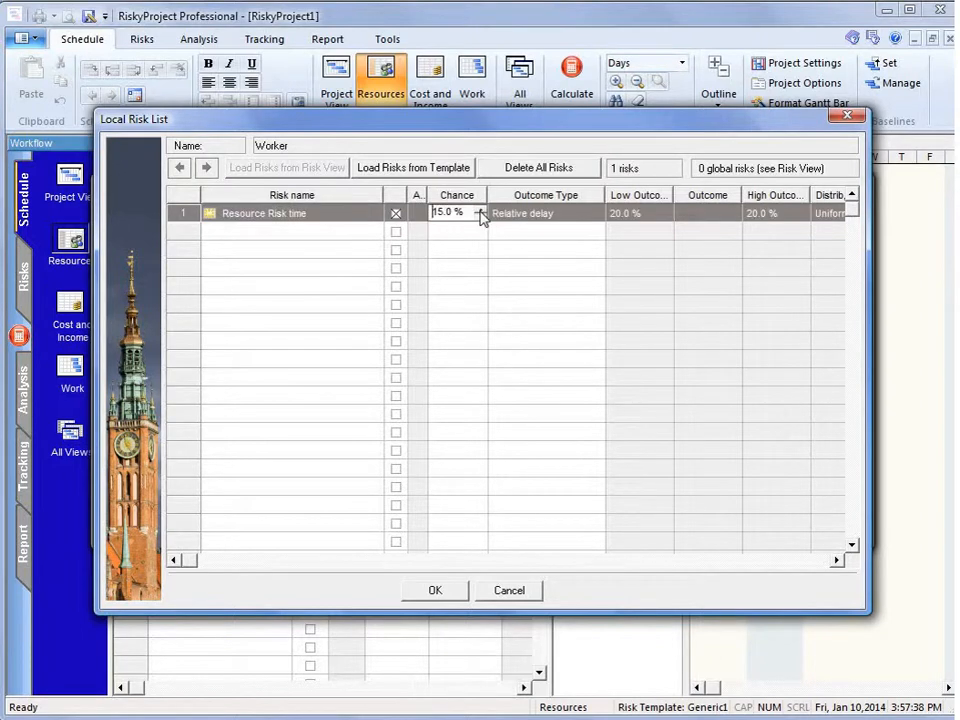
pyautogui.doubleClick(443, 210)
pyautogui.write('5')
pyautogui.click(496, 253)
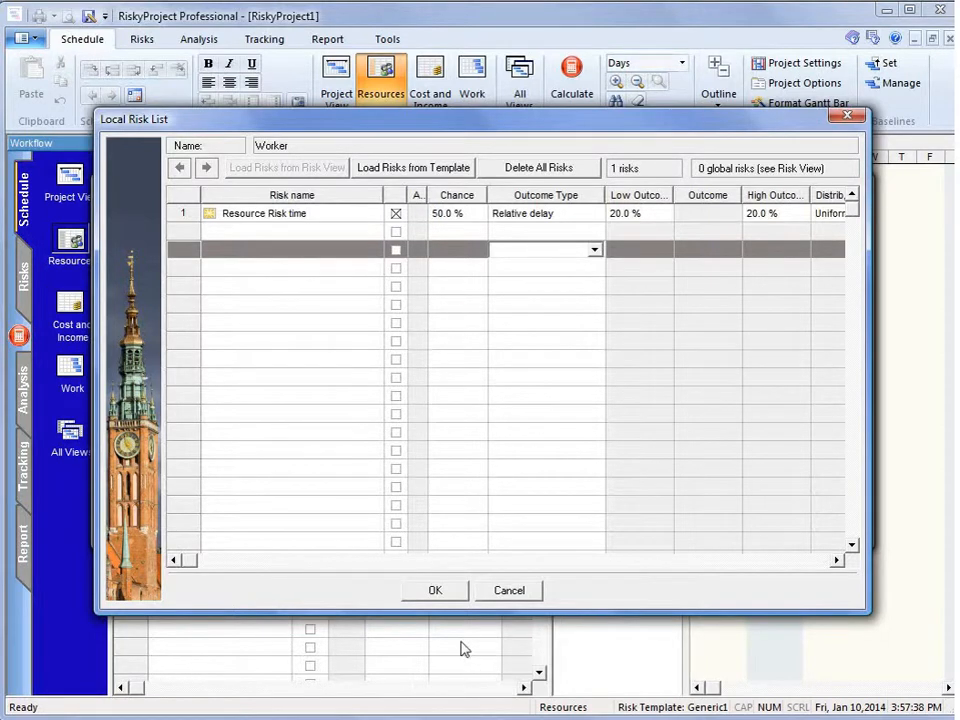
pyautogui.click(436, 590)
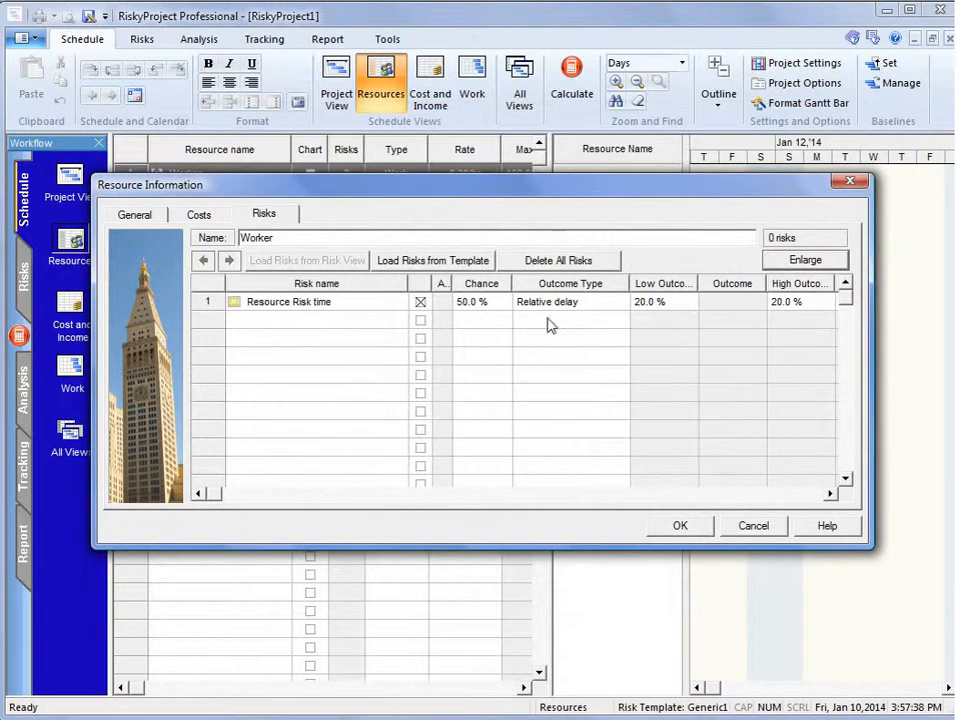
pyautogui.click(672, 526)
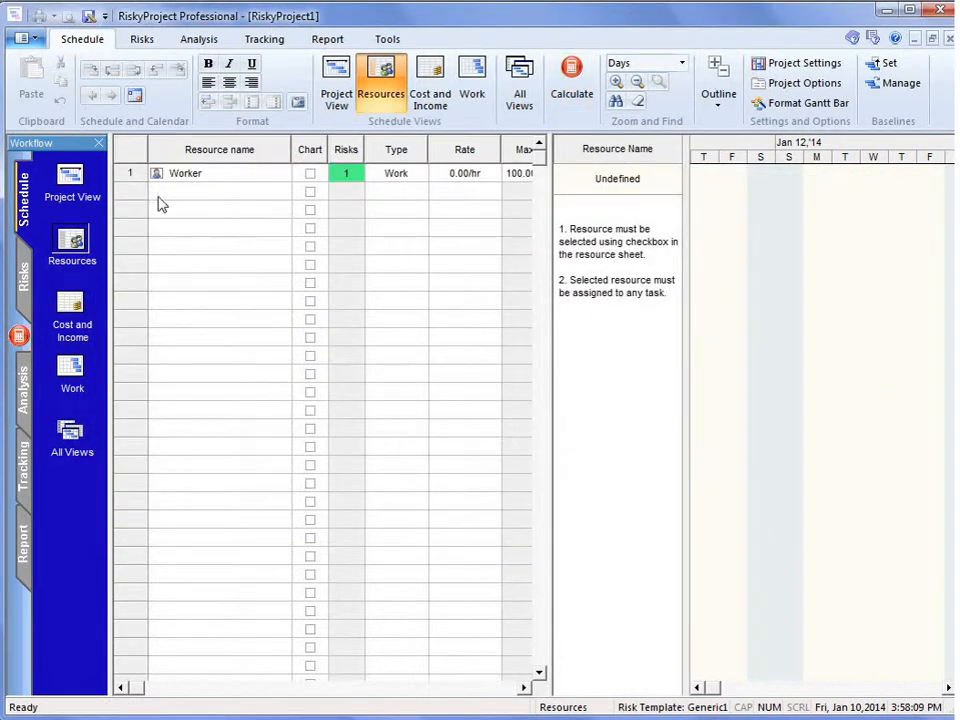
# - Examine the project's detailed duration simulation results from the project summary
pyautogui.click(196, 42)
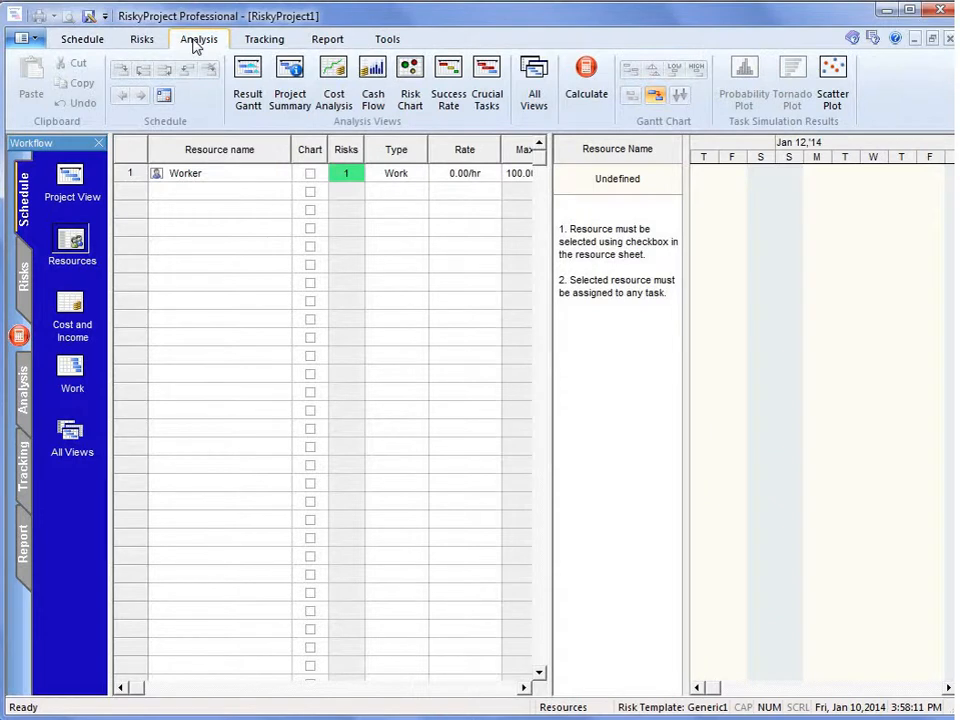
pyautogui.click(287, 80)
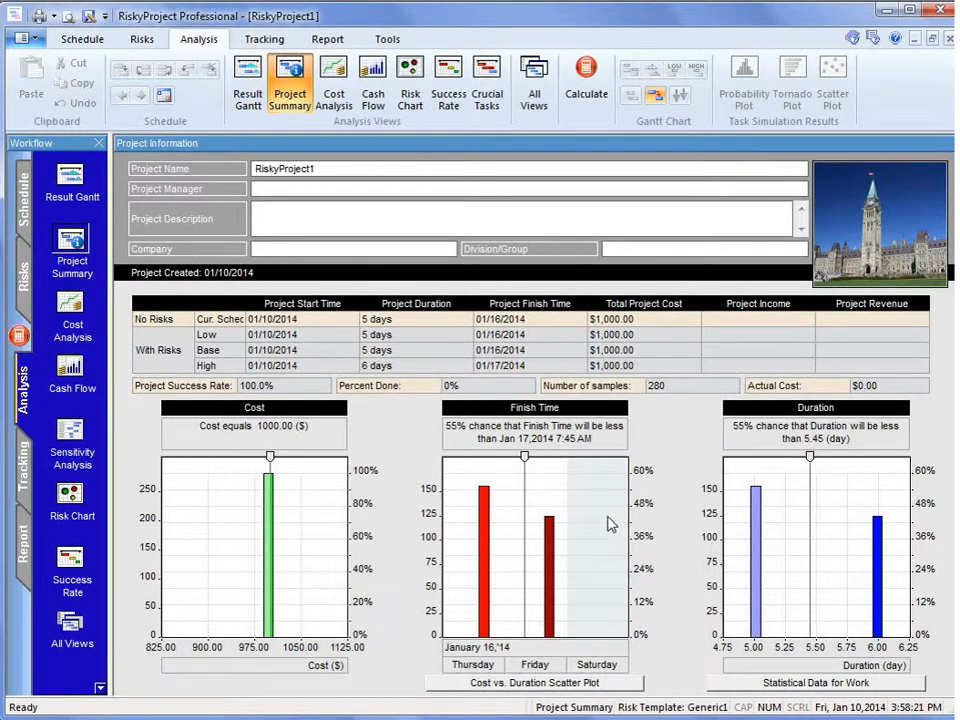
pyautogui.doubleClick(831, 537)
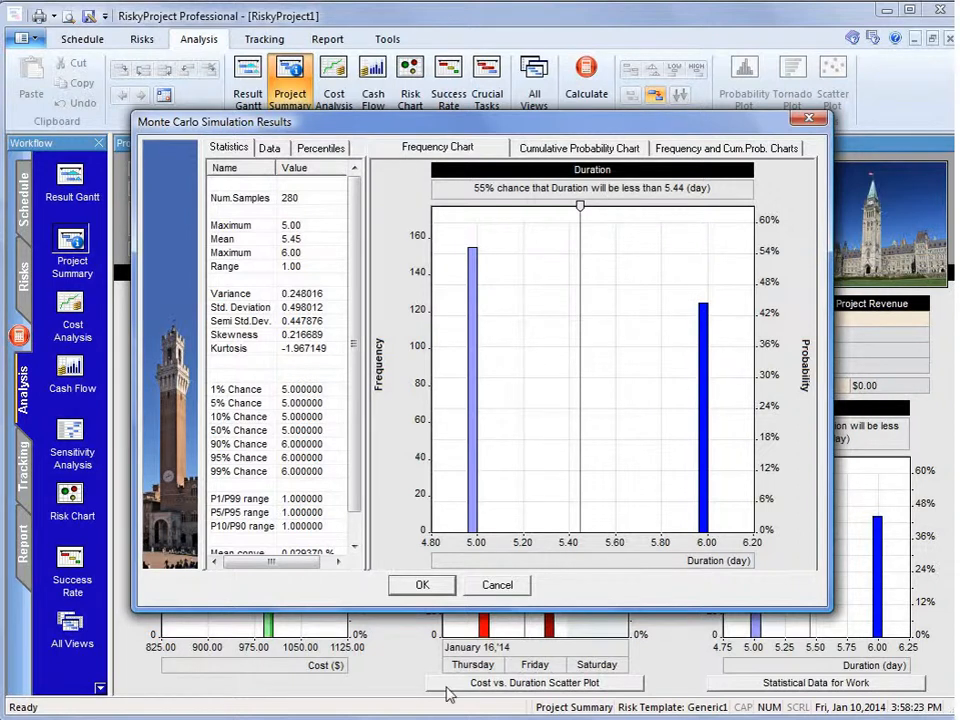
pyautogui.click(497, 587)
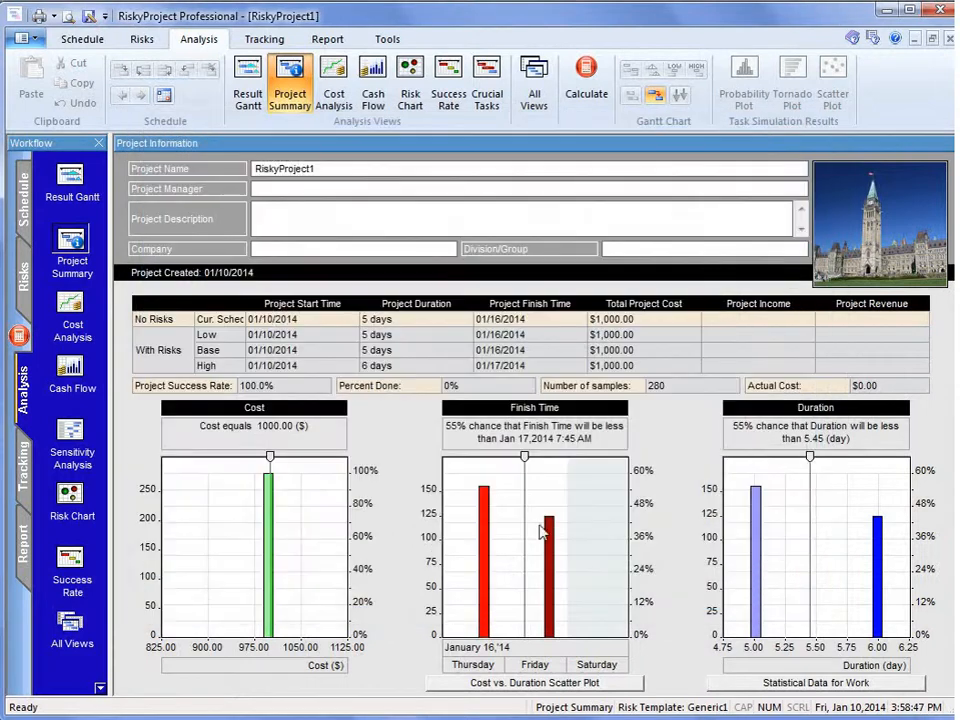
# - Add a second task named Activity 2 to the project schedule
pyautogui.click(21, 210)
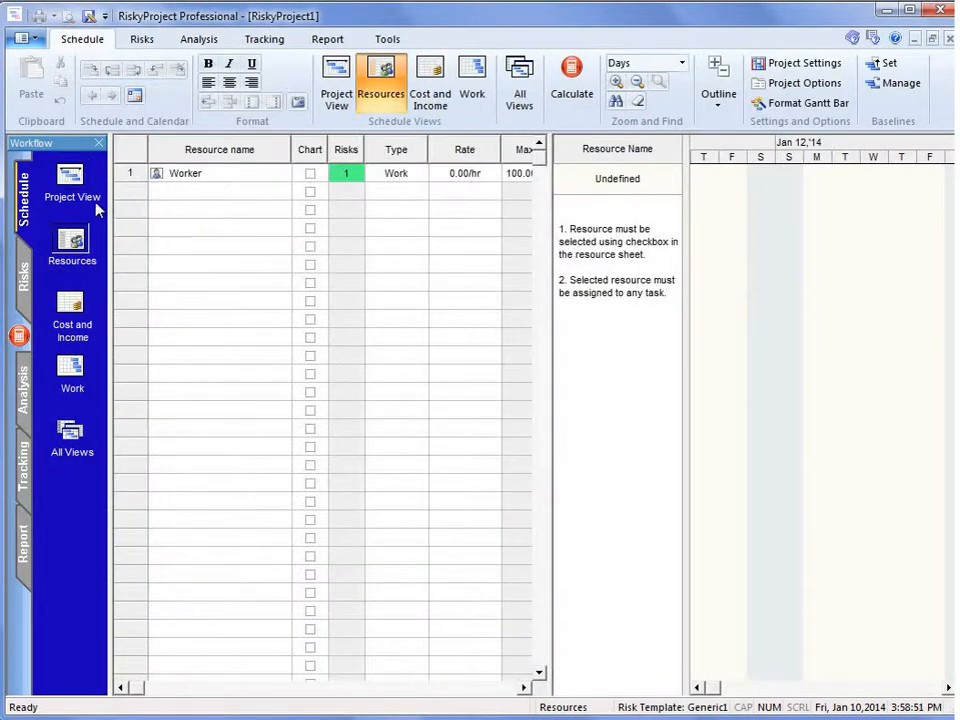
pyautogui.click(72, 182)
pyautogui.click(171, 192)
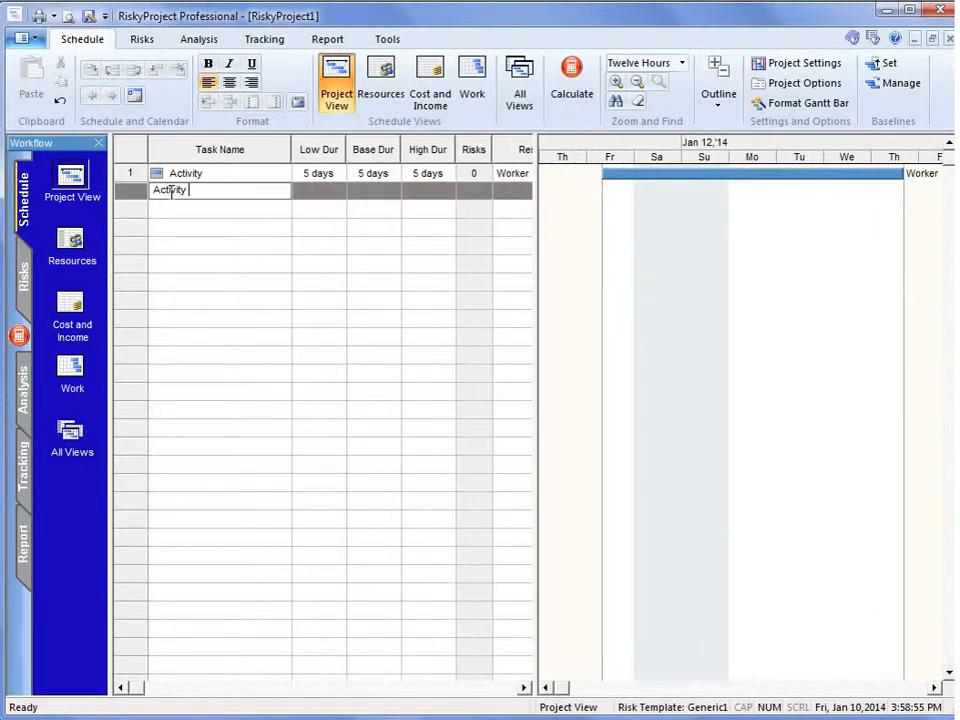
pyautogui.write('Activity 2')
pyautogui.click(261, 302)
# - Link Activity to Activity 2 so that the two tasks run in sequence
pyautogui.moveTo(131, 174)
pyautogui.mouseDown()
pyautogui.moveTo(141, 176)
pyautogui.moveTo(138, 197)
pyautogui.mouseUp()
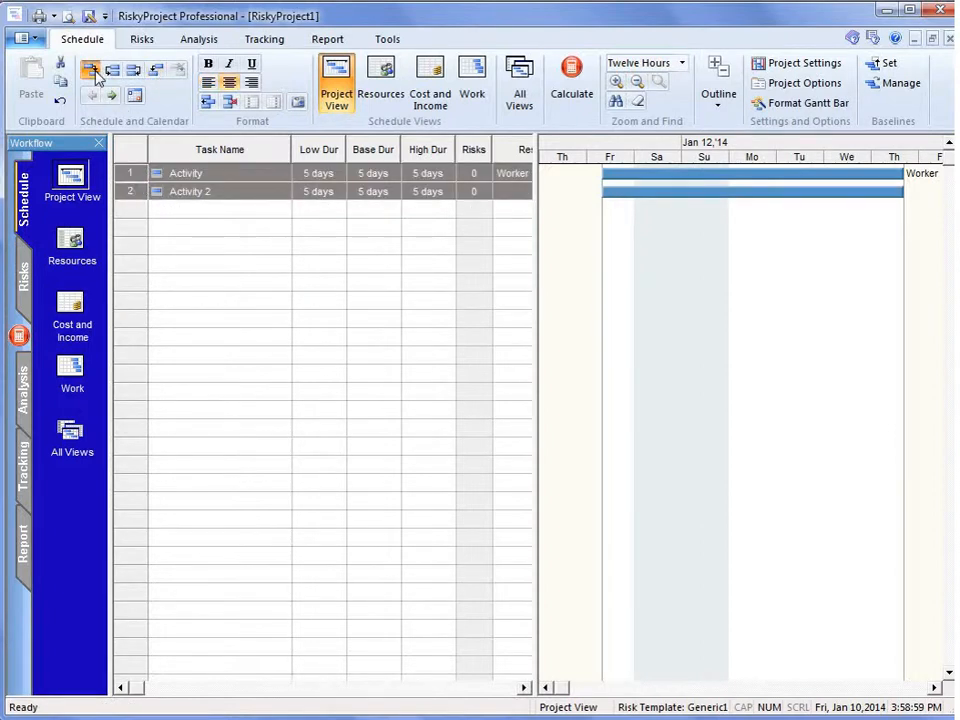
pyautogui.click(91, 69)
pyautogui.click(180, 300)
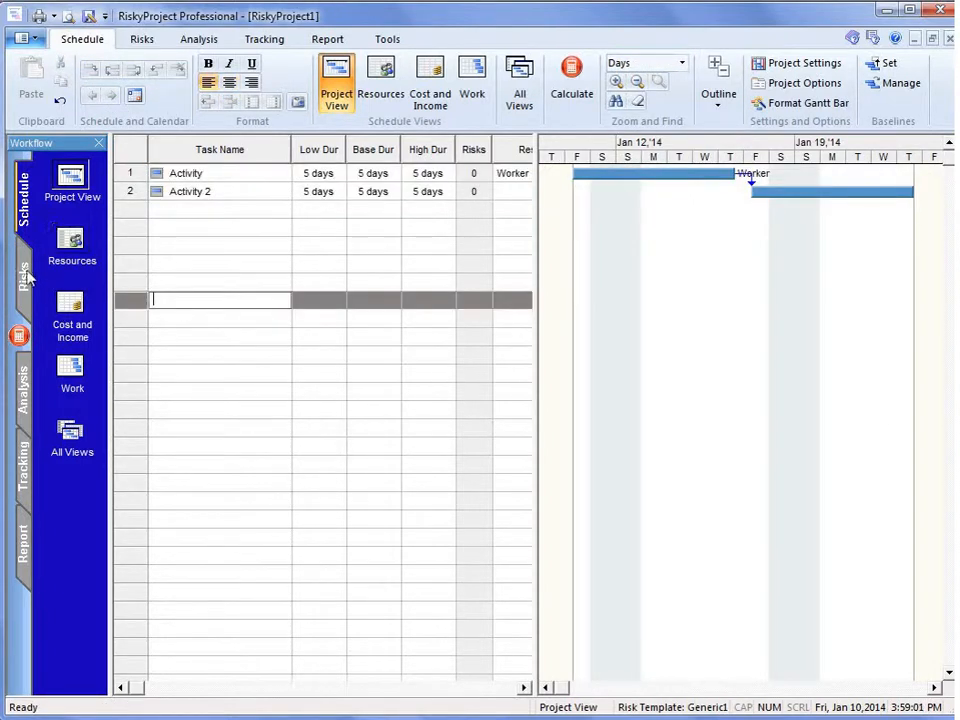
# - Check the risks assigned to the Worker resource
pyautogui.click(69, 244)
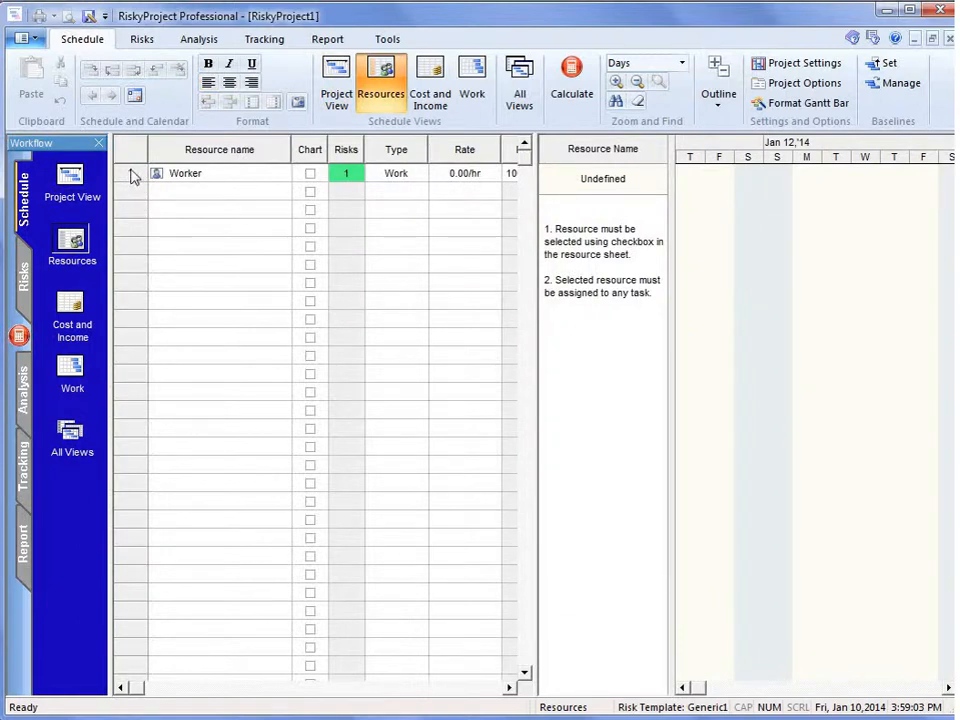
pyautogui.doubleClick(131, 175)
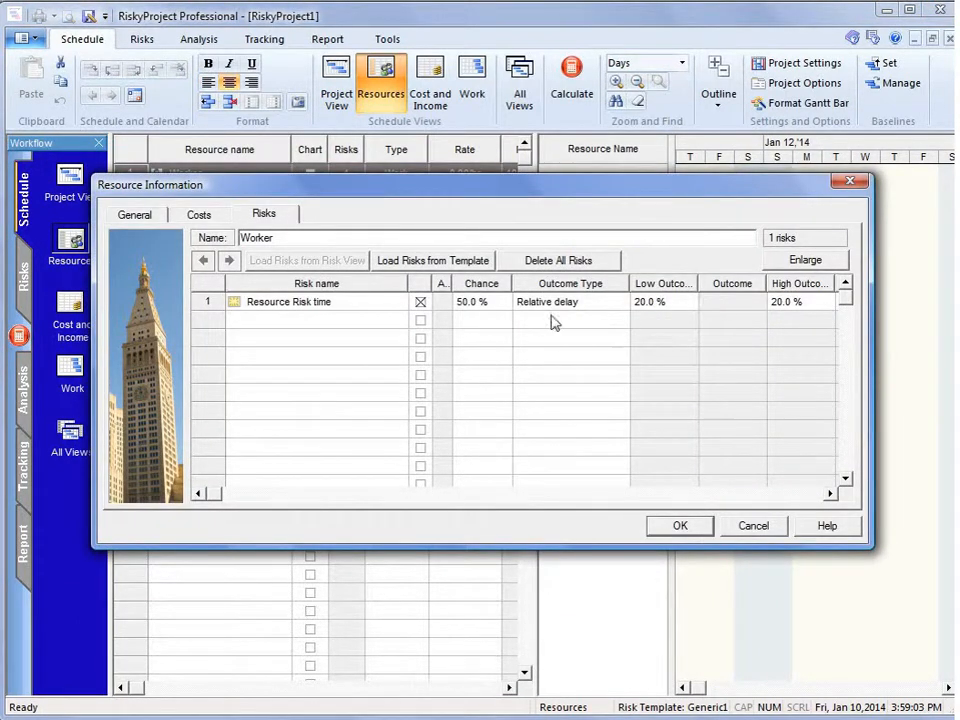
pyautogui.click(697, 530)
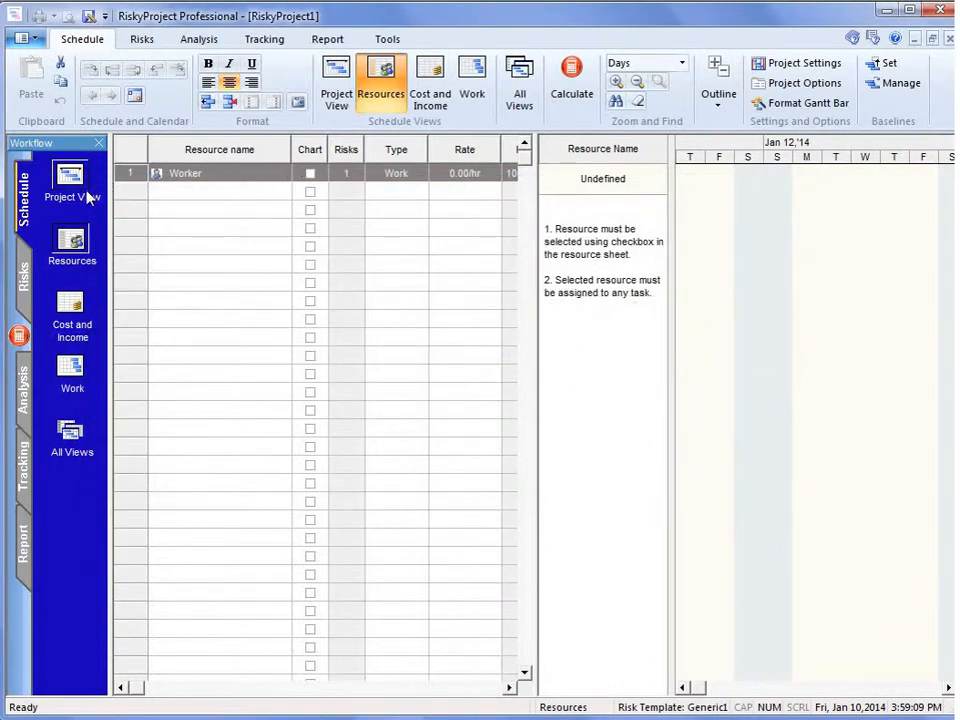
# - Assign the Worker resource to Activity 2, widening the task table to reach the resource column
pyautogui.click(86, 188)
pyautogui.click(507, 198)
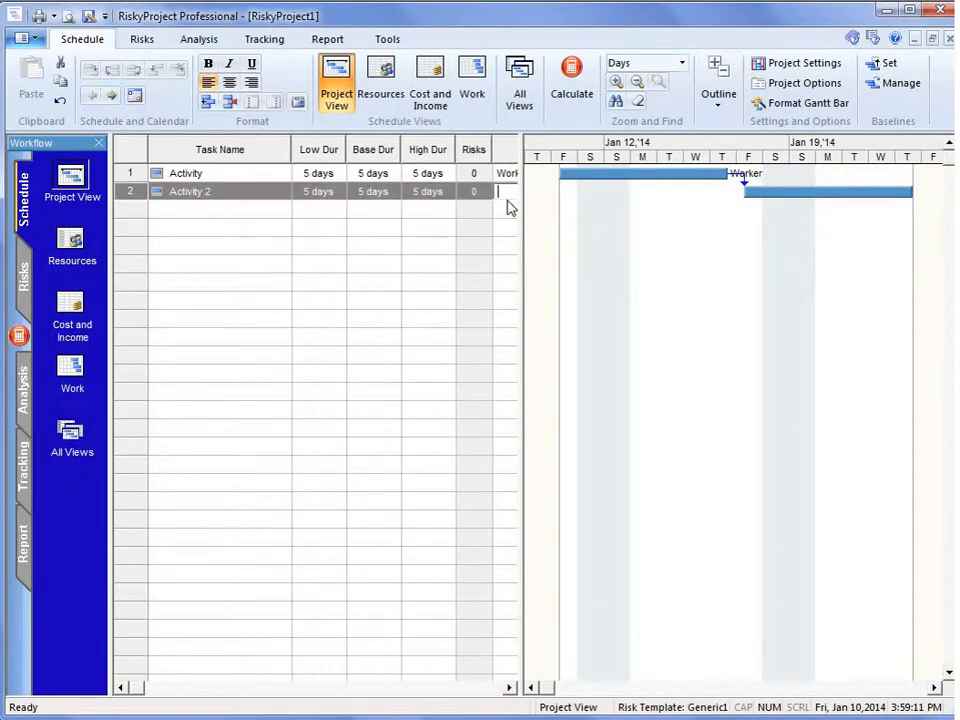
pyautogui.moveTo(519, 195); pyautogui.dragTo(608, 199)
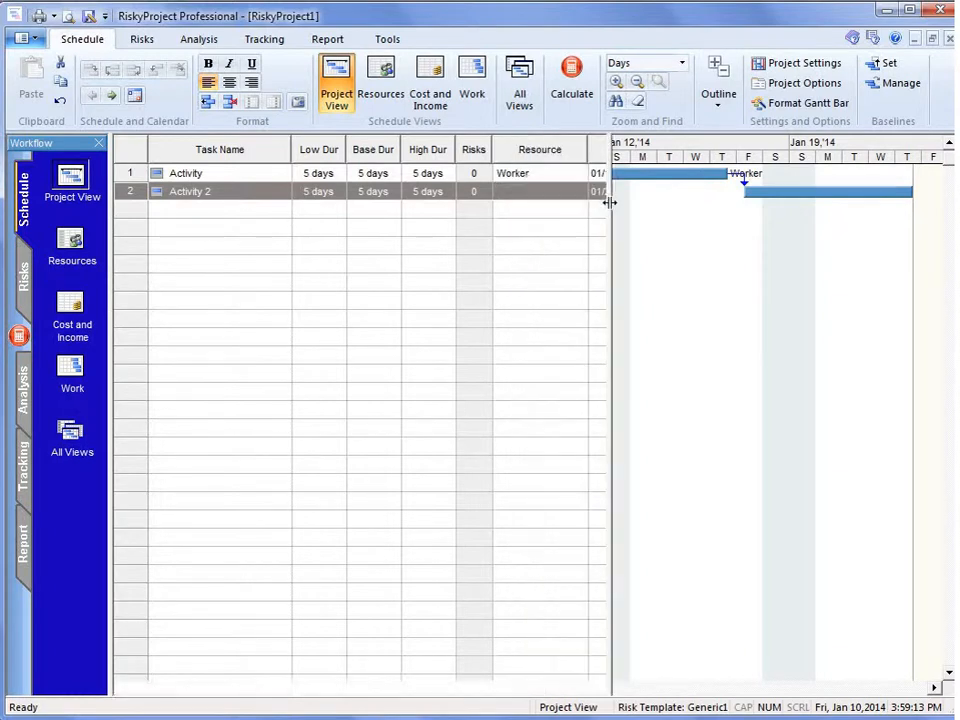
pyautogui.click(576, 191)
pyautogui.click(540, 247)
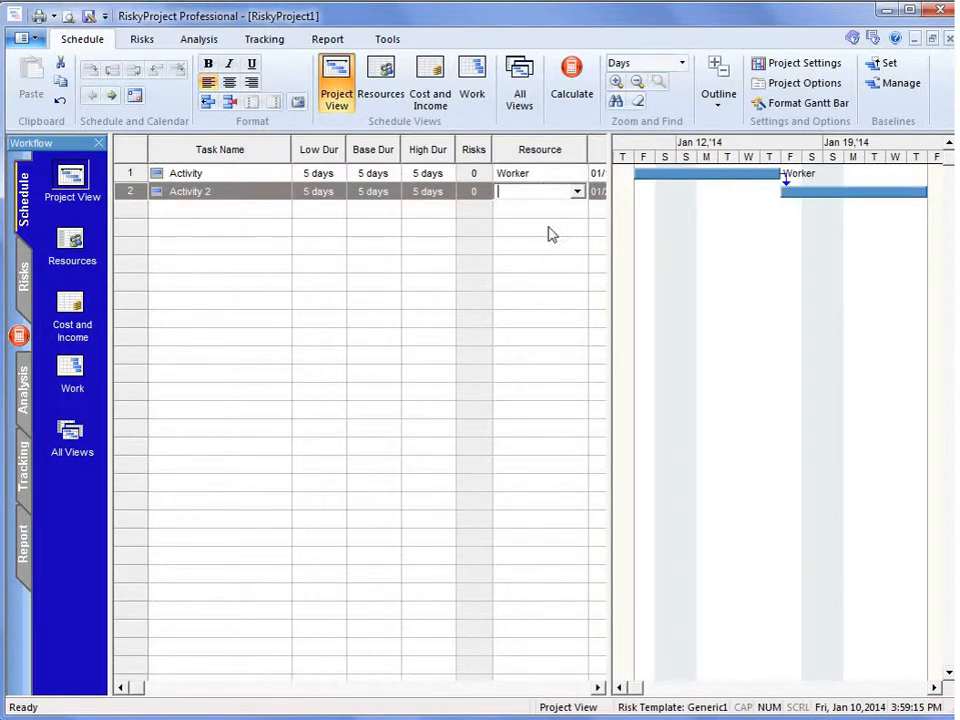
pyautogui.click(577, 191)
pyautogui.click(561, 236)
pyautogui.click(577, 191)
pyautogui.click(559, 219)
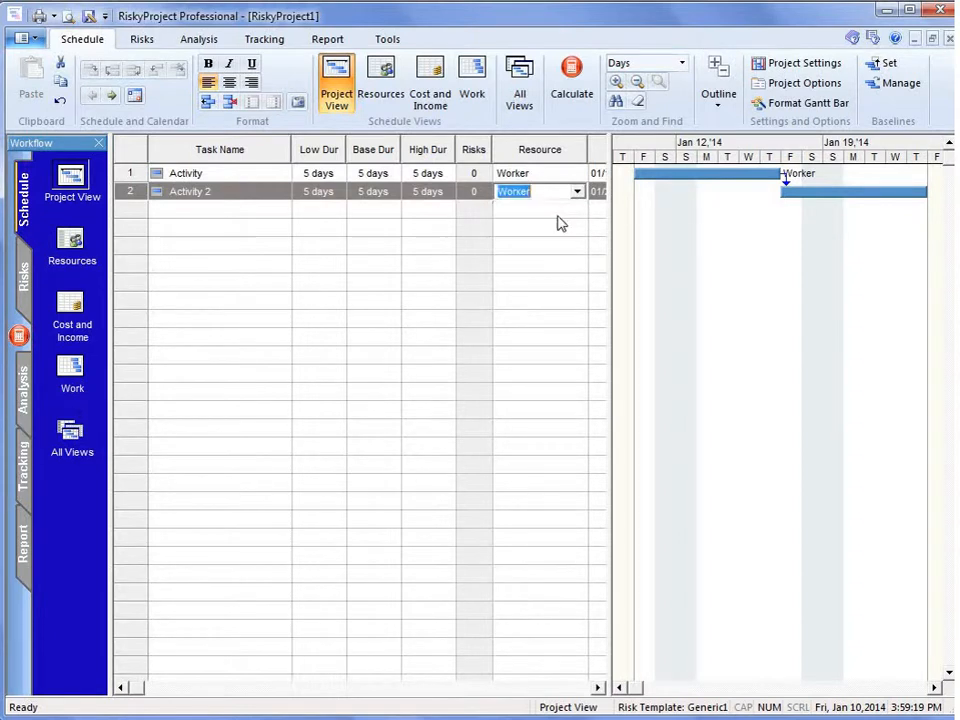
pyautogui.click(559, 224)
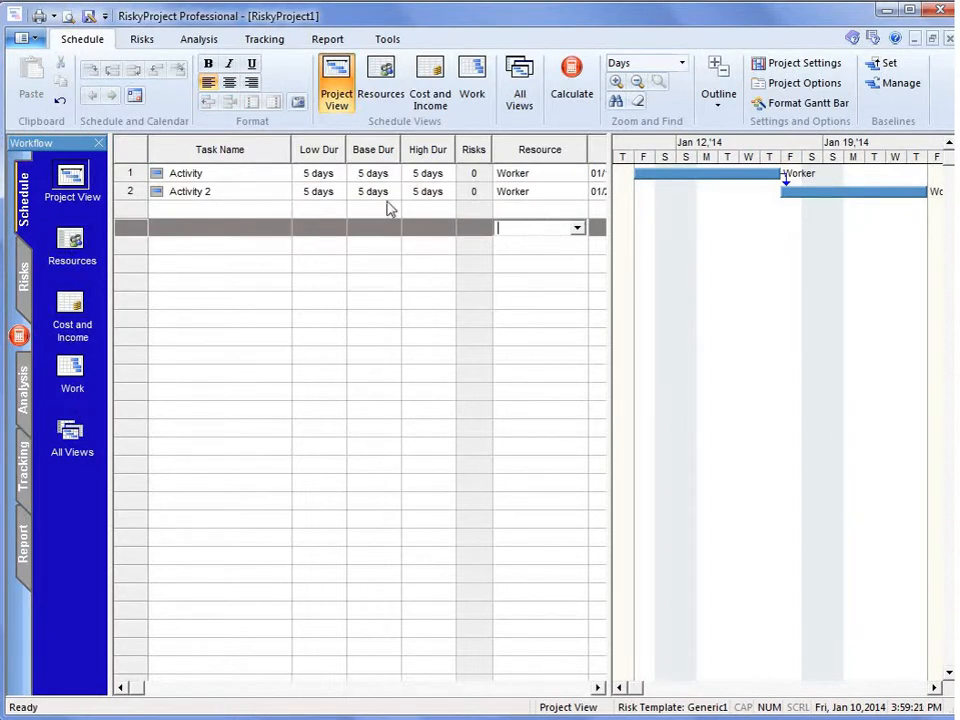
# - Recalculate the project risk analysis and review its cost, finish time and duration in the project summary
pyautogui.click(557, 101)
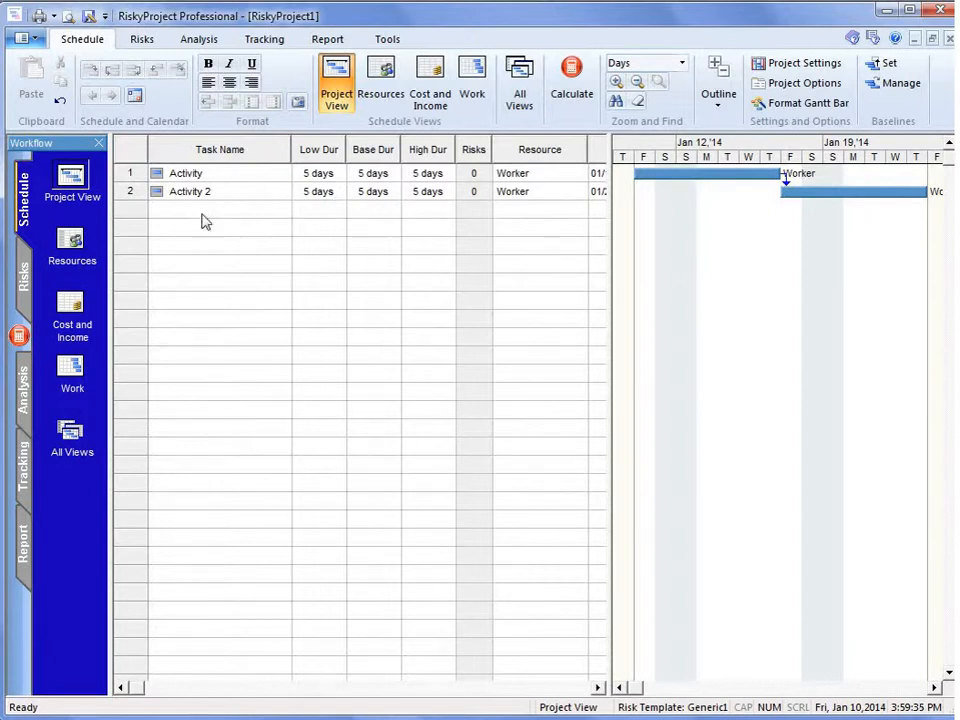
pyautogui.click(205, 43)
pyautogui.click(292, 72)
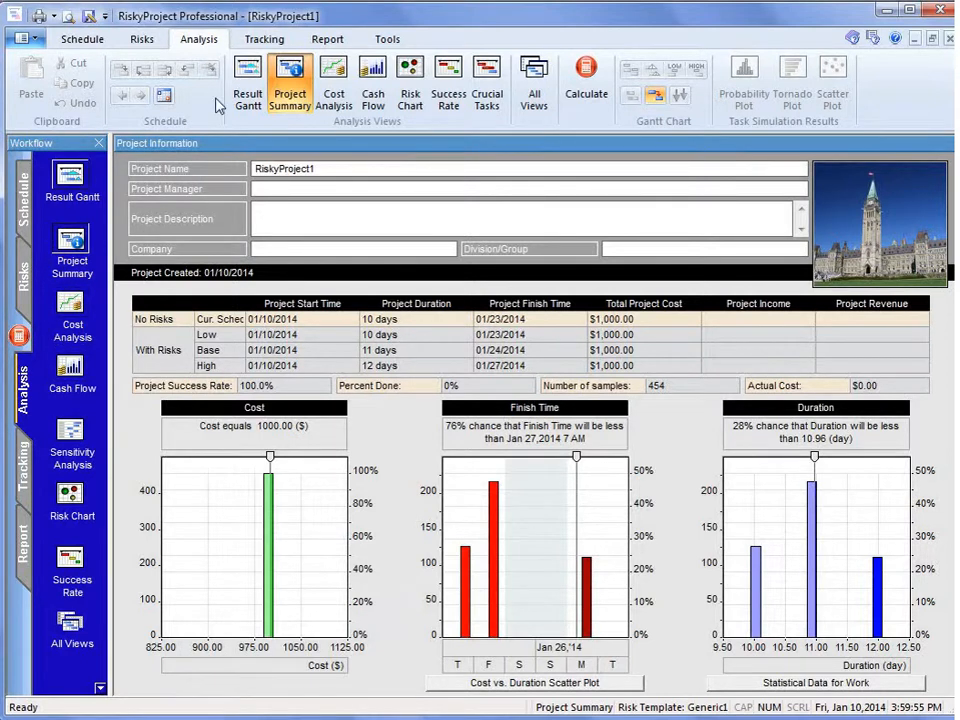
# - Examine the Monte Carlo simulation results for Activity 2 from the result Gantt
pyautogui.click(258, 72)
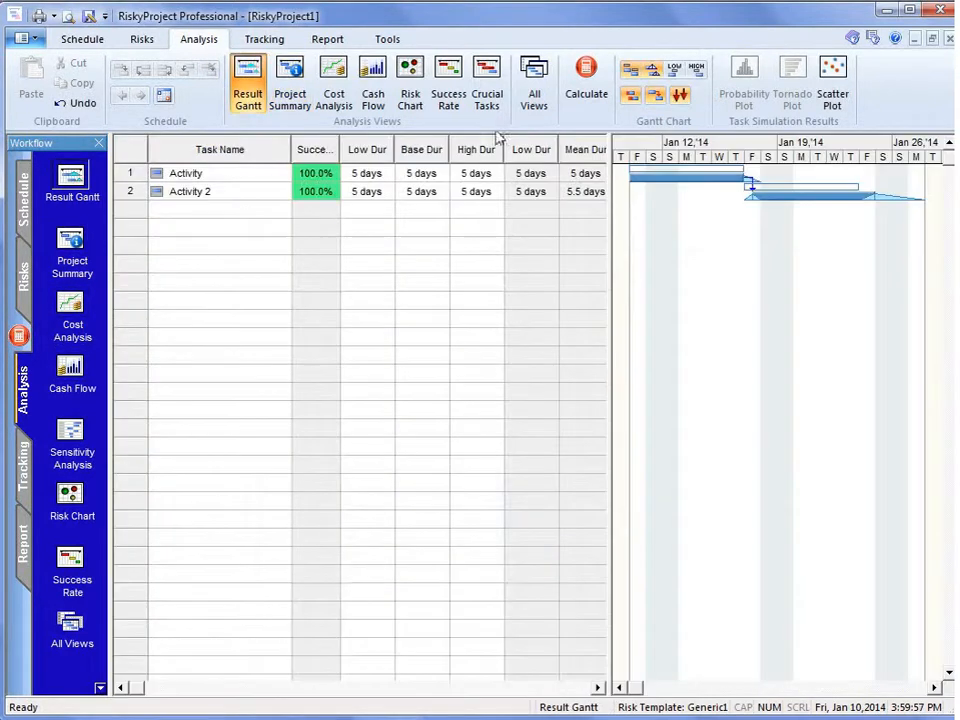
pyautogui.click(135, 194)
pyautogui.click(744, 80)
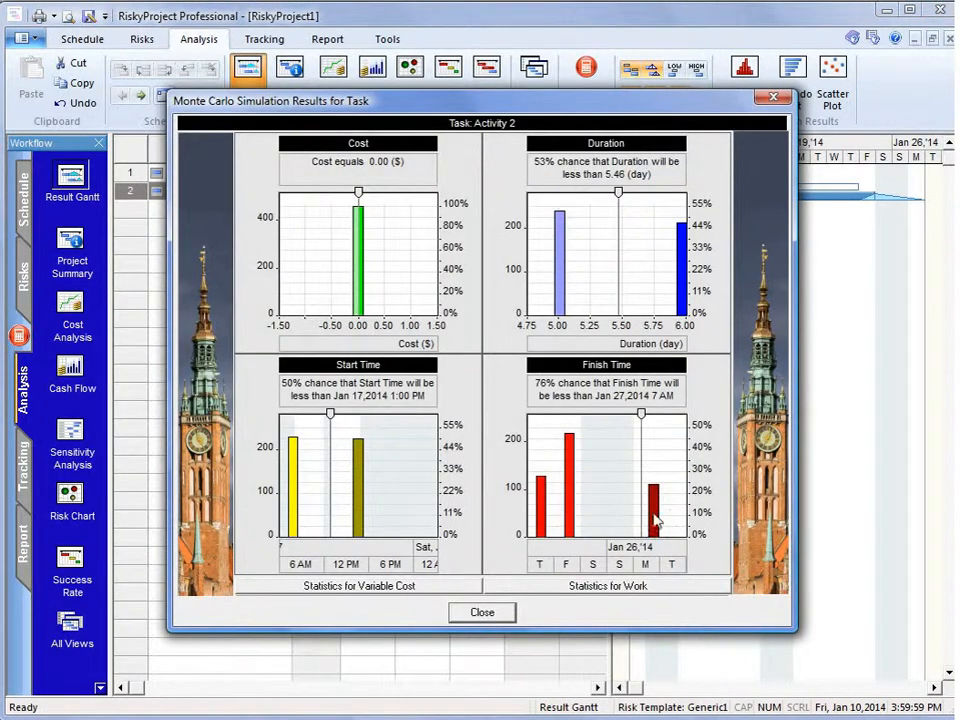
pyautogui.click(484, 614)
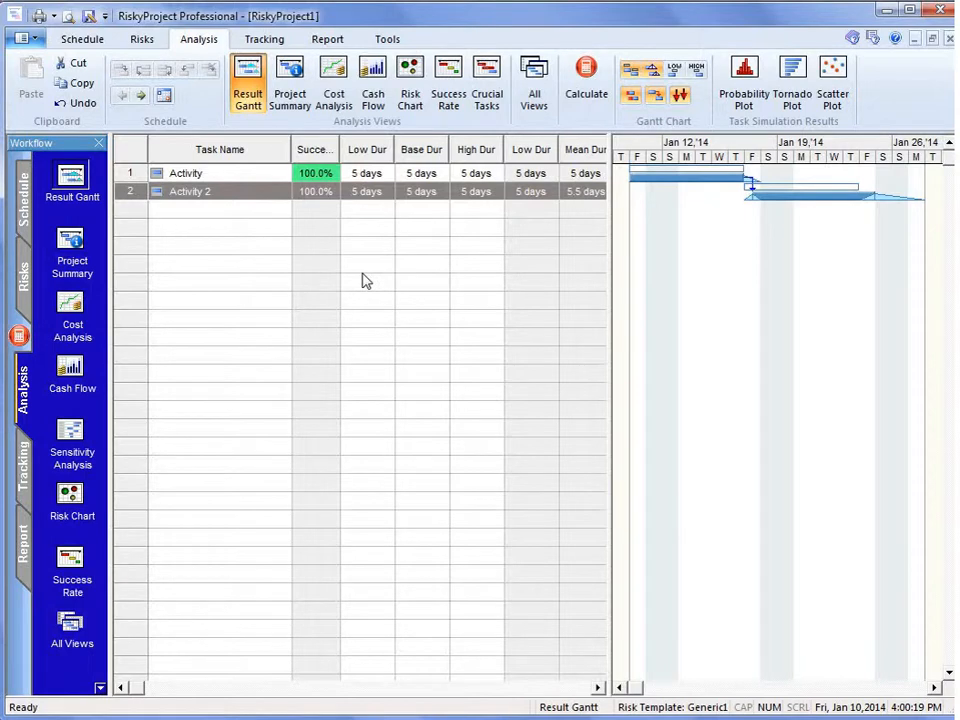
# - Set the Worker resource's rate to 100.00/hr and review the project cost, finish time and duration in the project summary
pyautogui.click(26, 203)
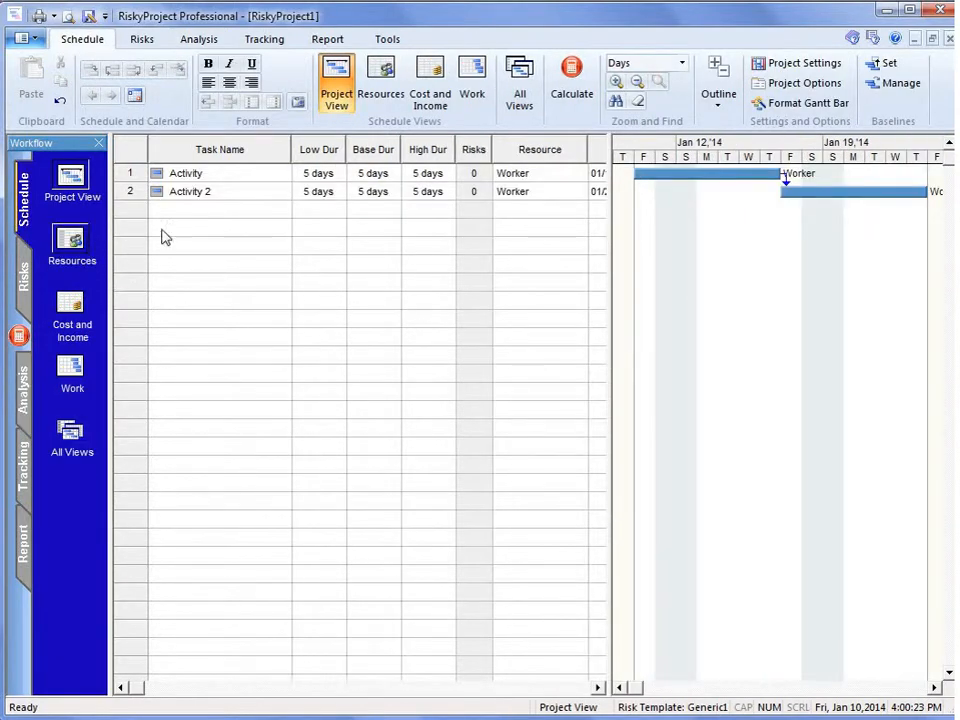
pyautogui.click(84, 252)
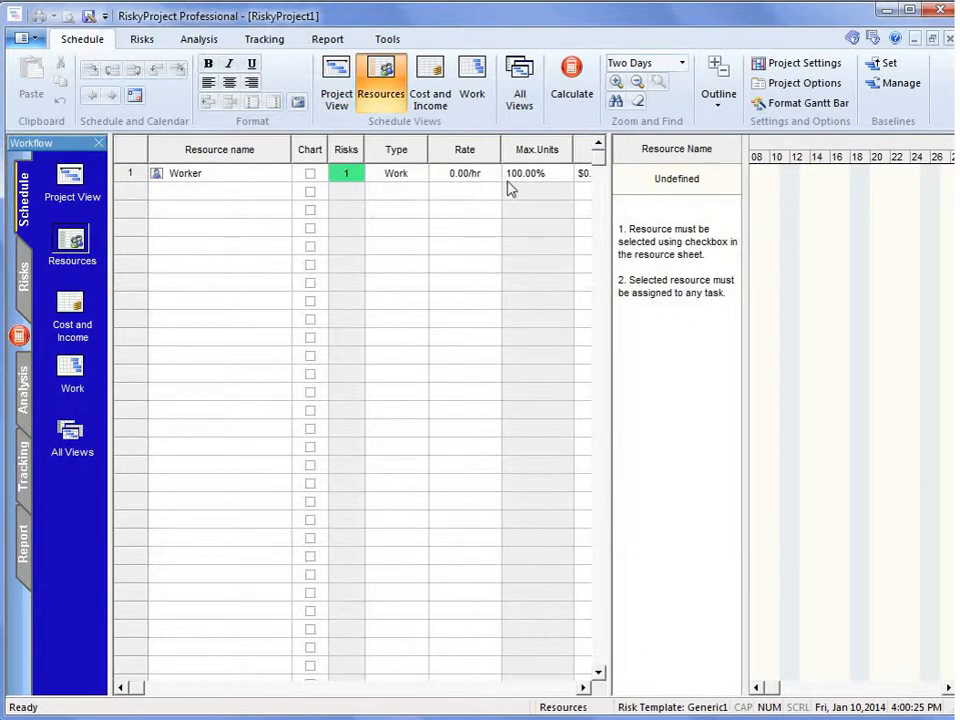
pyautogui.click(466, 177)
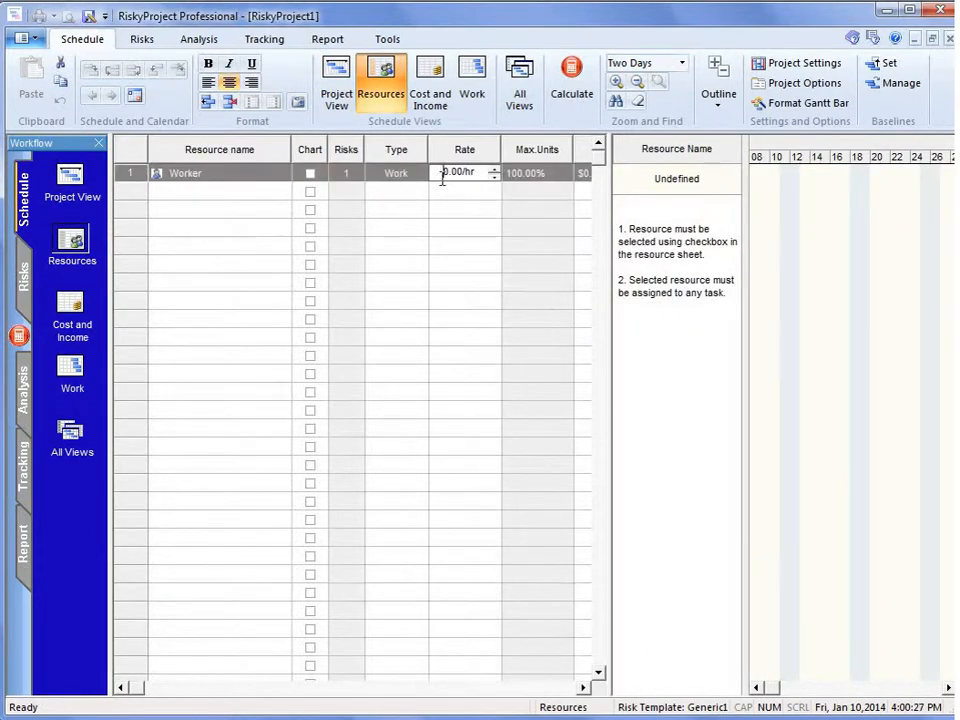
pyautogui.write('10')
pyautogui.click(455, 320)
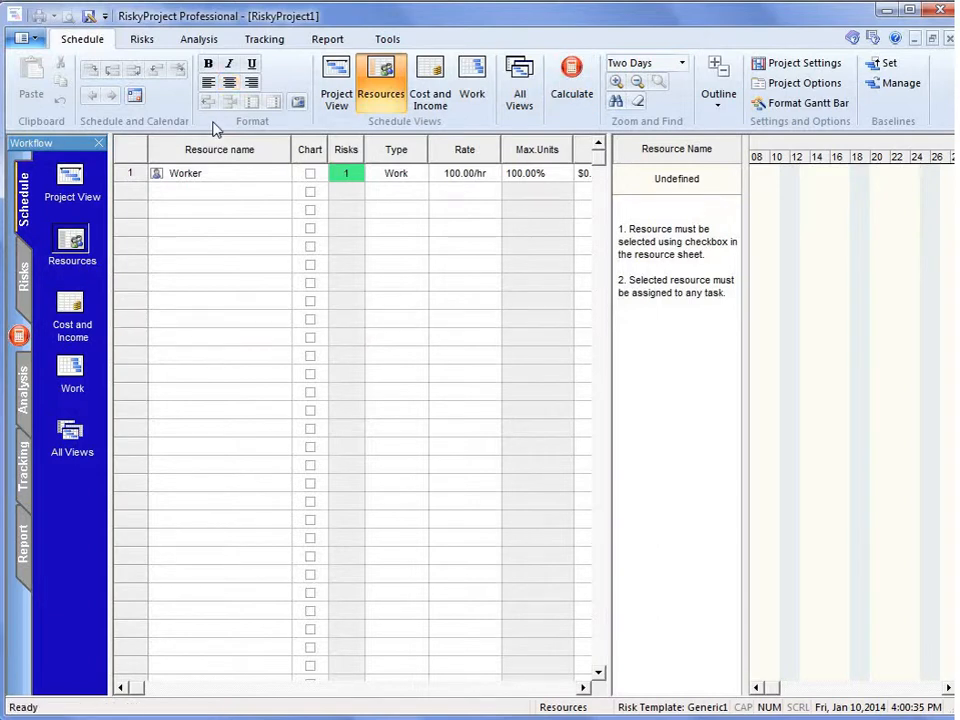
pyautogui.click(198, 40)
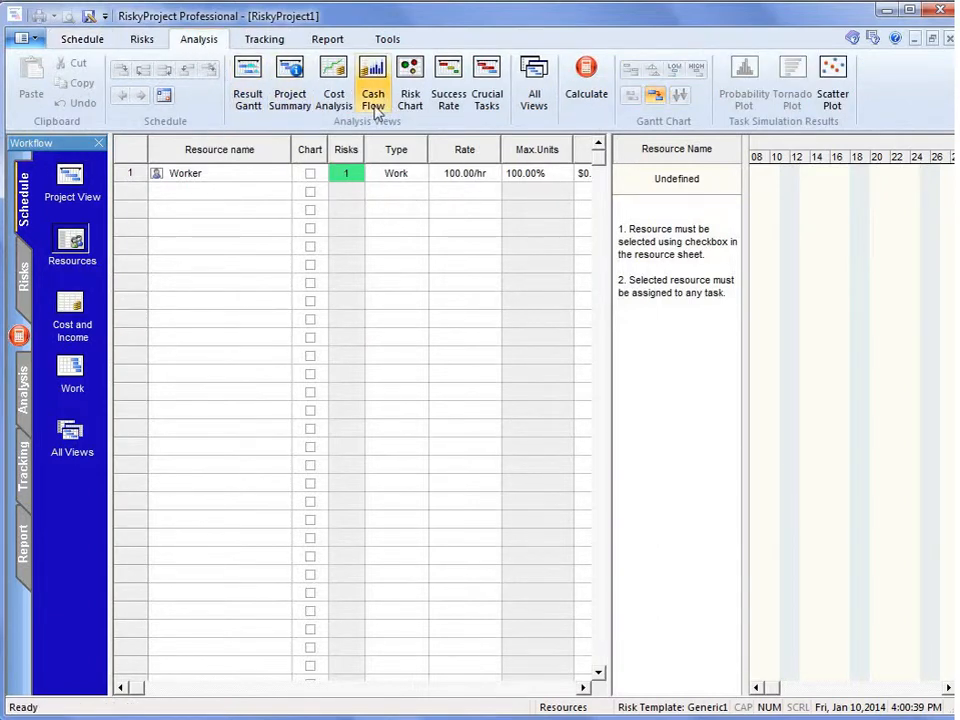
pyautogui.click(288, 82)
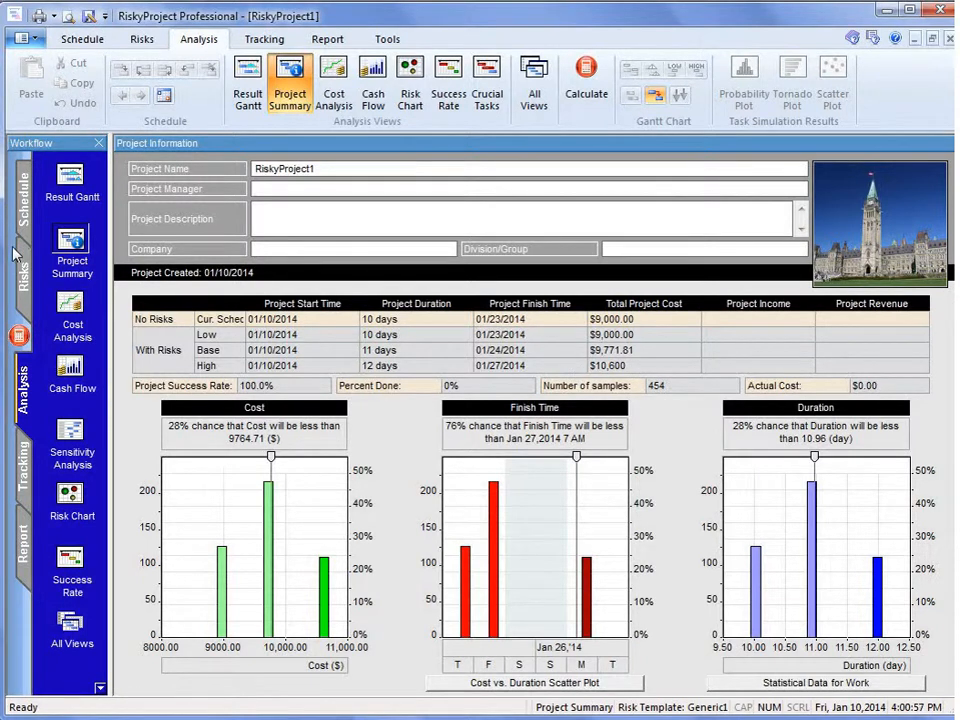
# - Check the Worker resource's assigned risks and general settings in its resource information
pyautogui.click(21, 180)
pyautogui.click(127, 178)
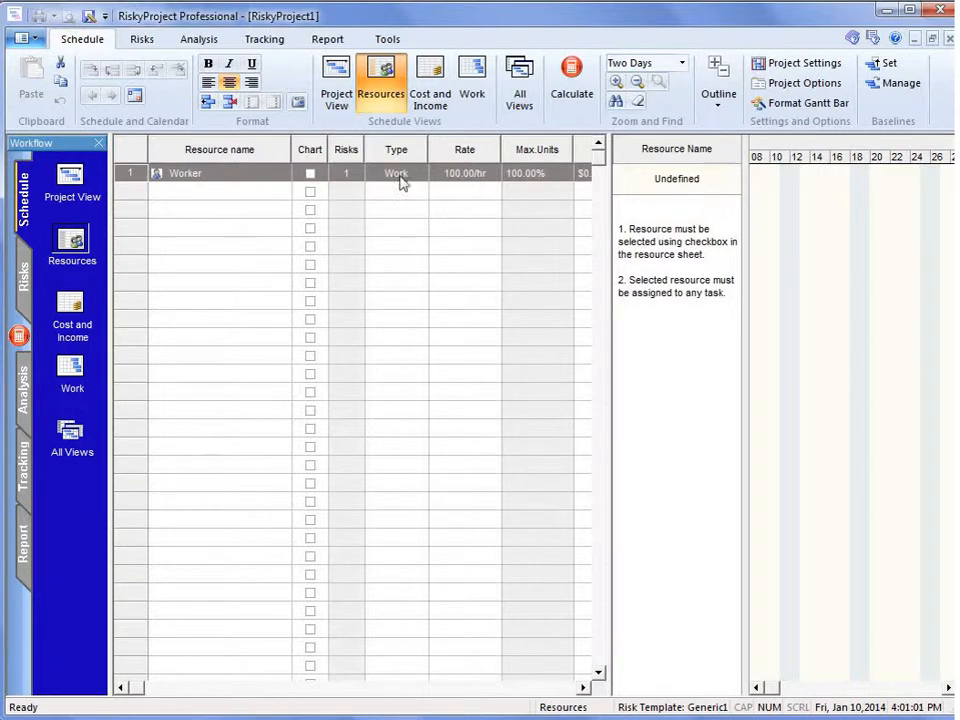
pyautogui.doubleClick(127, 180)
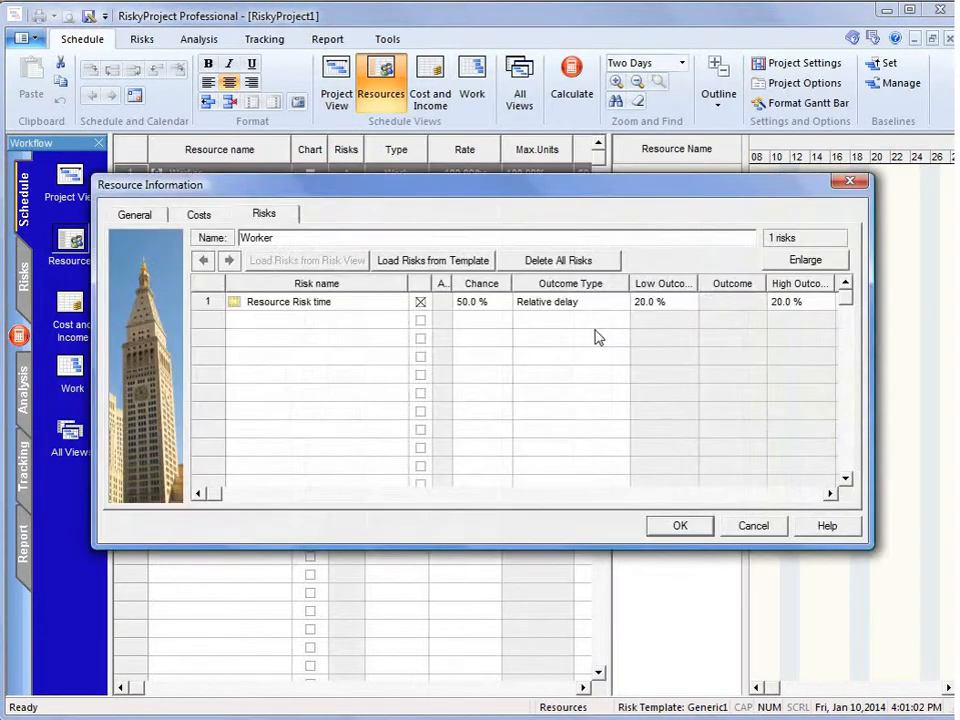
pyautogui.click(130, 216)
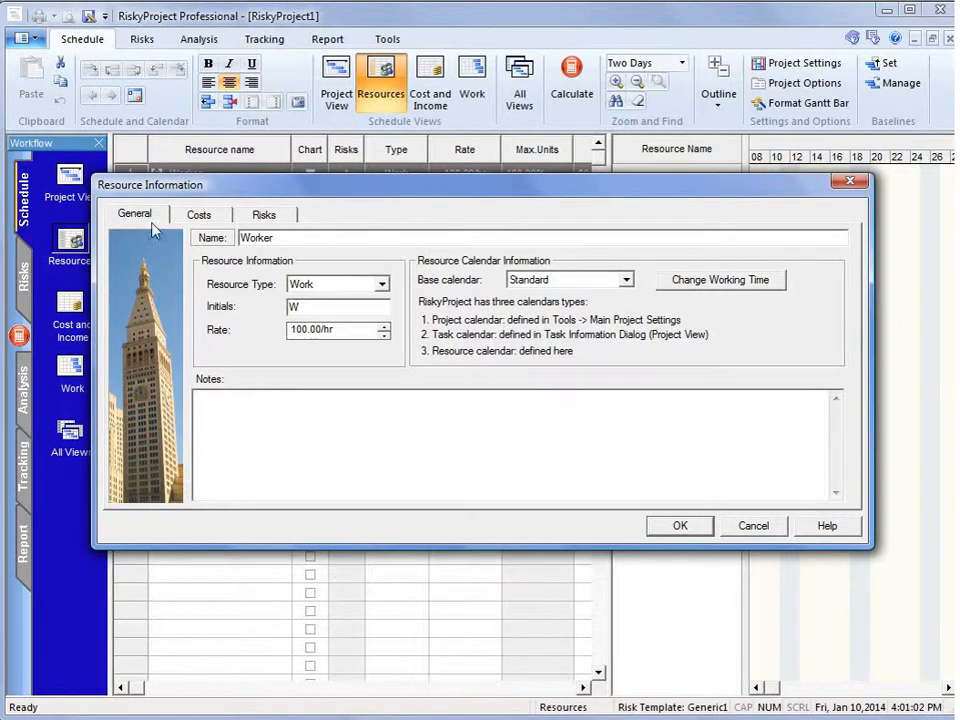
pyautogui.click(655, 530)
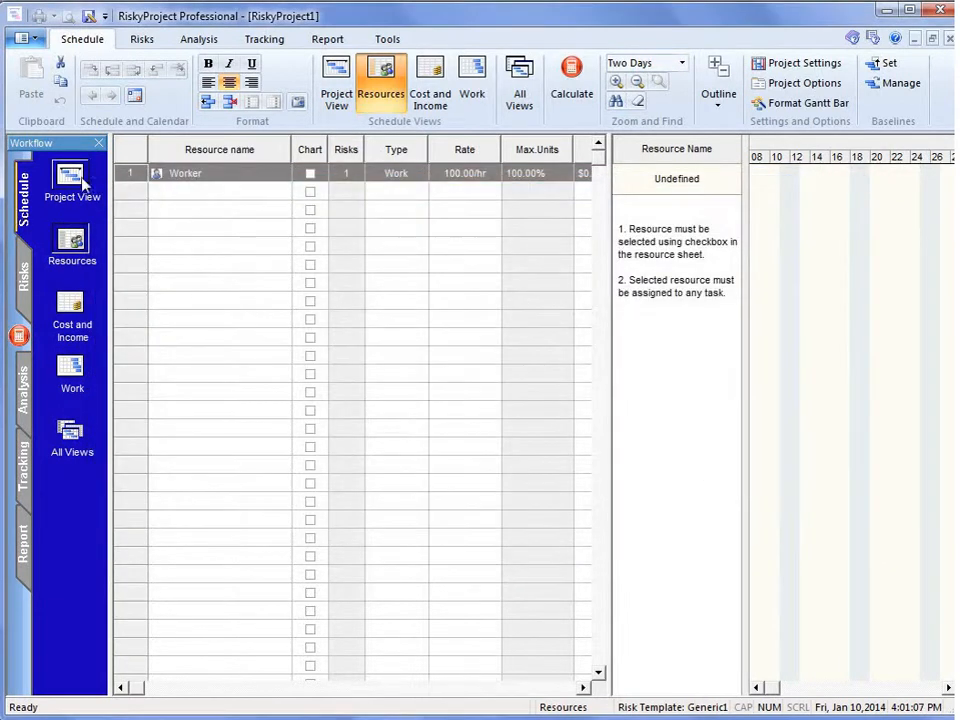
# - Check the resource assignment, units and work of the first task, Activity, in its task information
pyautogui.click(86, 176)
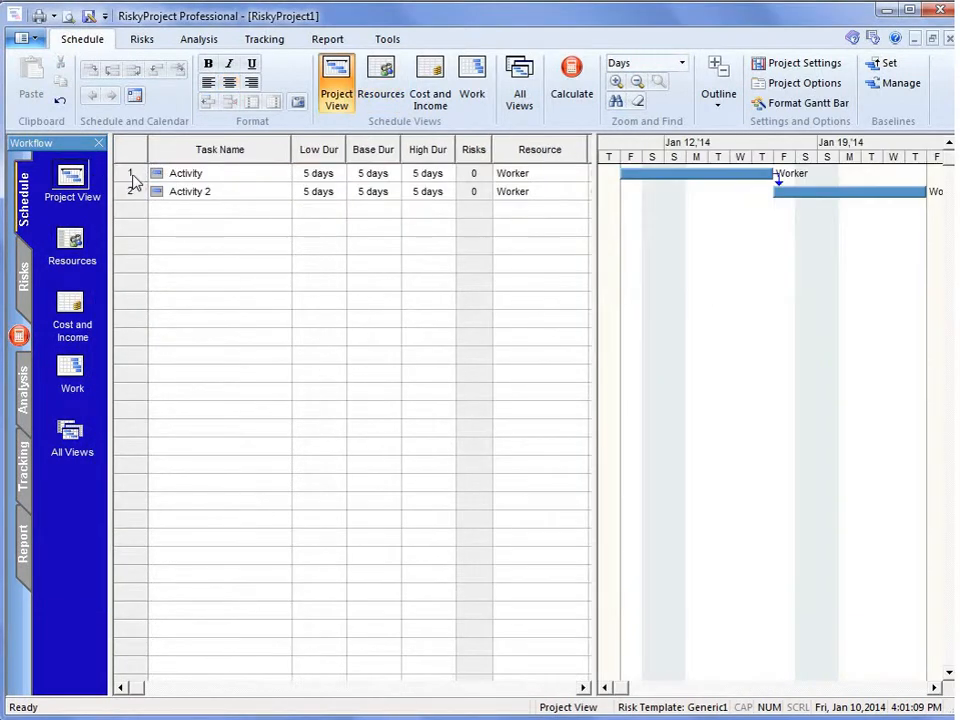
pyautogui.click(133, 179)
pyautogui.doubleClick(133, 179)
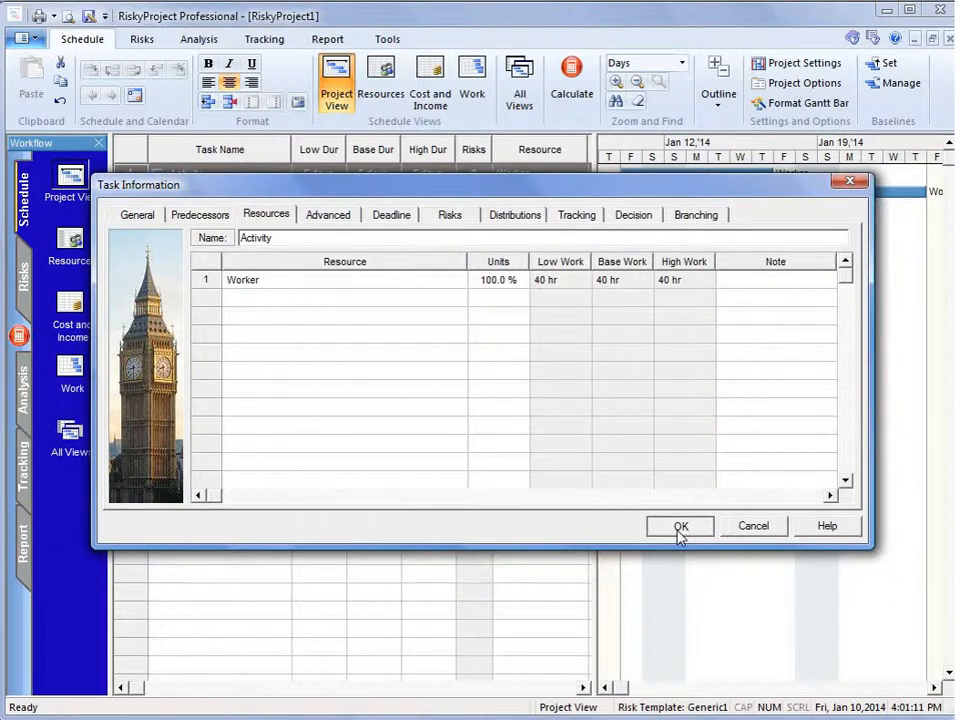
pyautogui.click(679, 527)
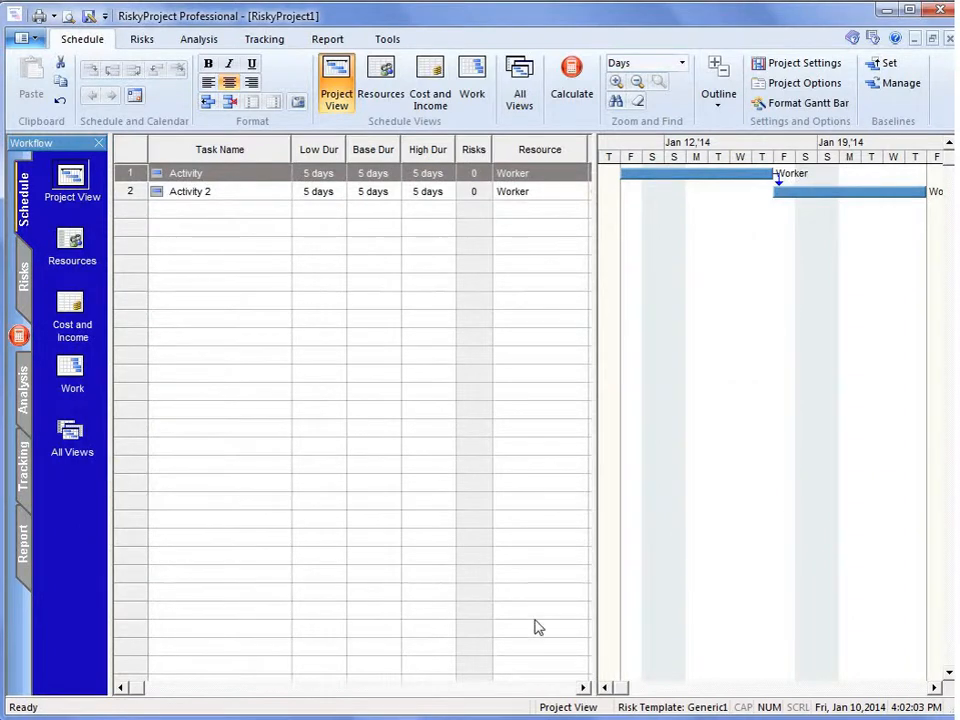